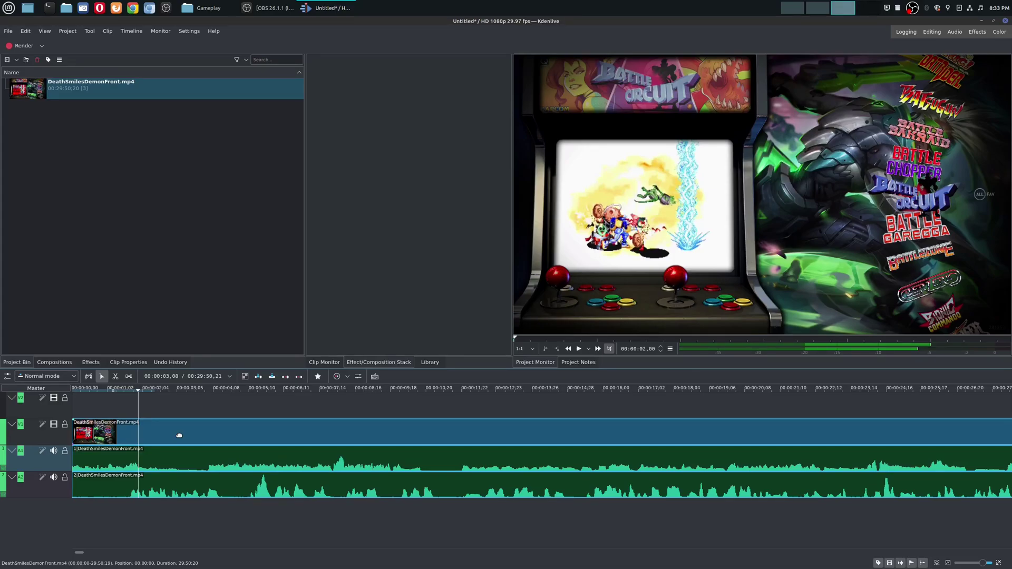
# Step: Select the DeathSmilesDemonFront.mp4 clip on Kdenlive's V1 timeline track
pyautogui.click(179, 463)
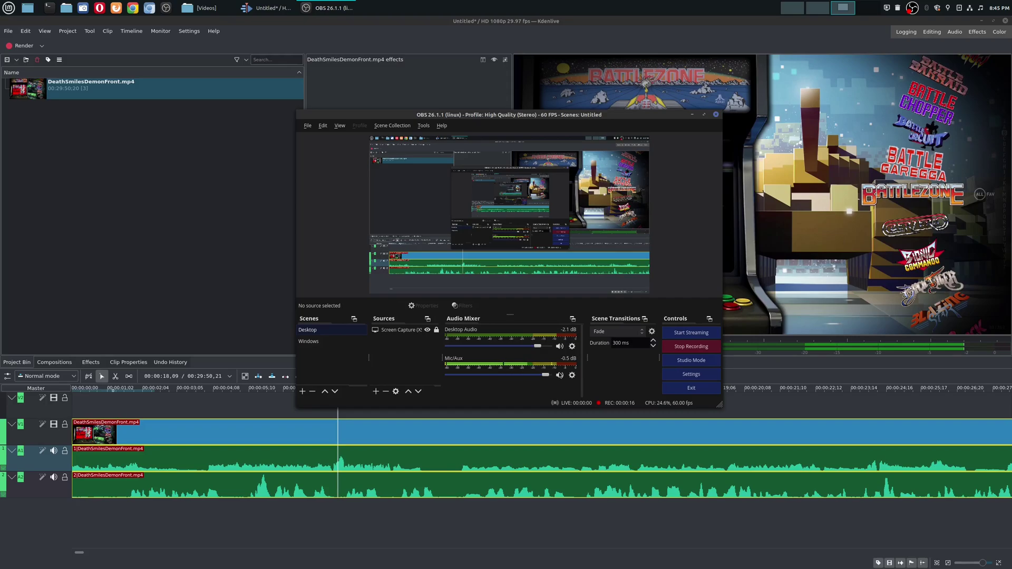
# Step: Confirm in Advanced Audio Properties: mic on track 1, desktop audio on track 2; minimise OBS
pyautogui.click(572, 376)
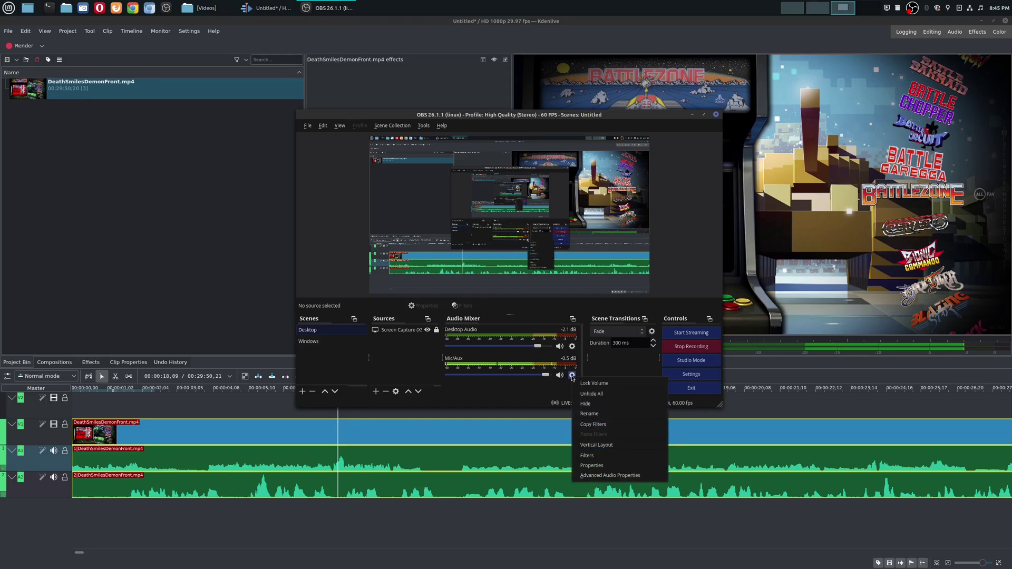
pyautogui.click(611, 475)
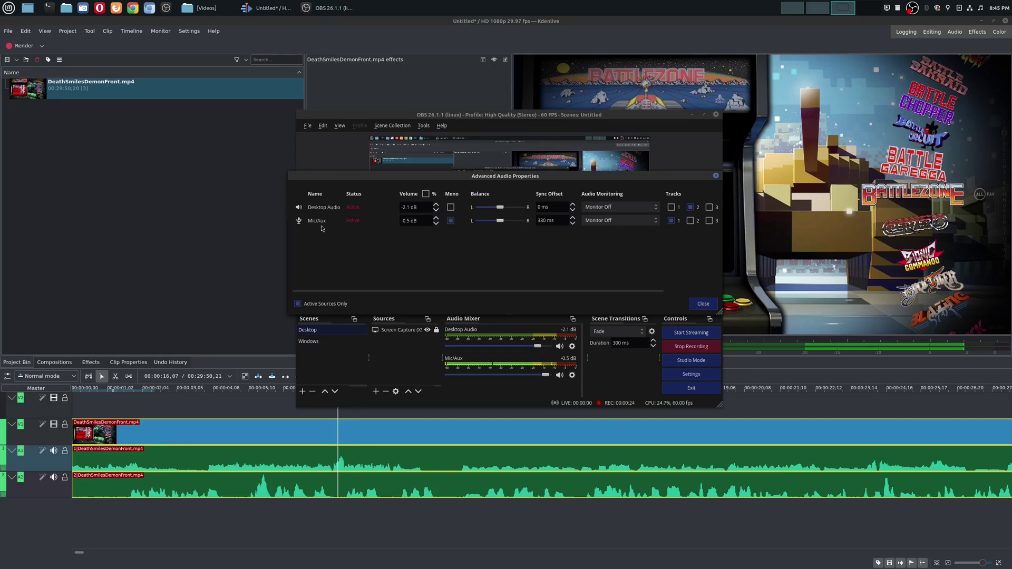
pyautogui.click(708, 303)
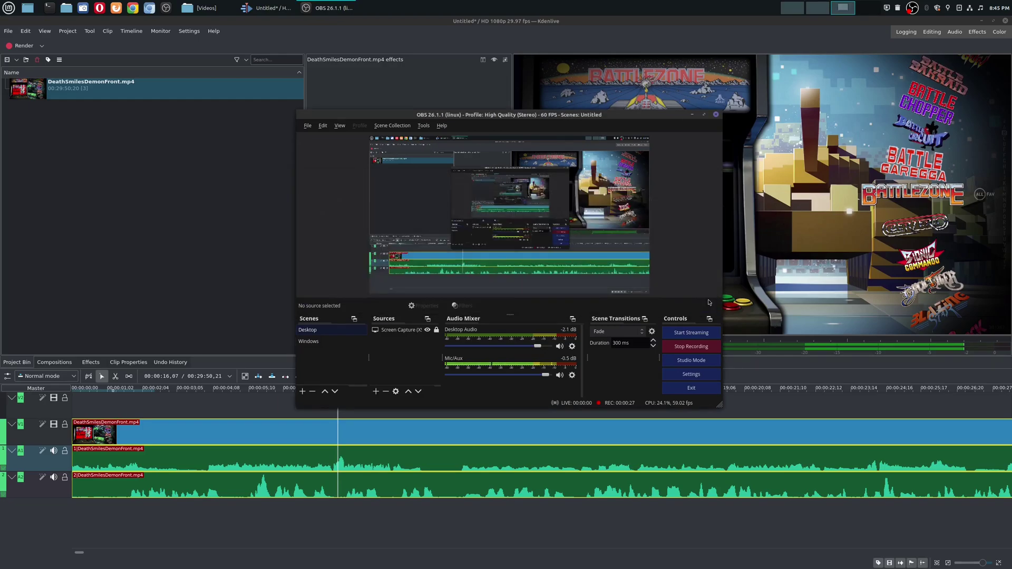
pyautogui.click(692, 115)
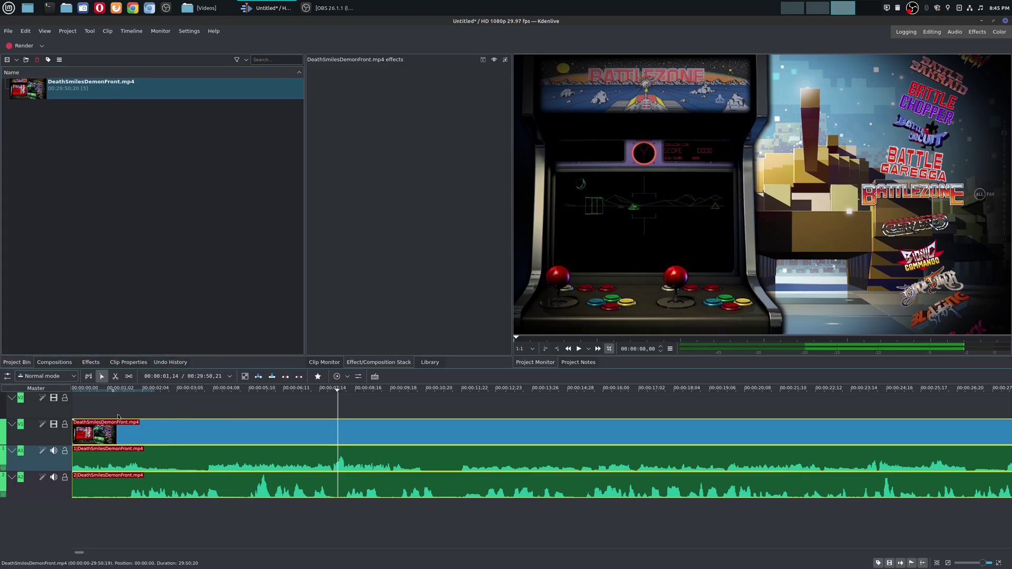
# Step: Play a short stretch of the timeline from near the start with both audio tracks
pyautogui.click(122, 396)
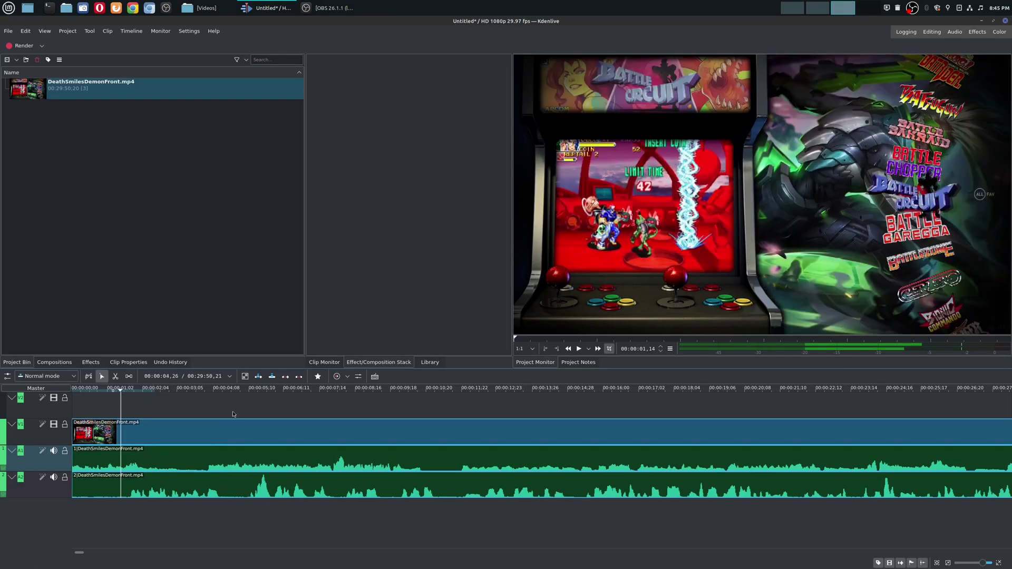
pyautogui.press('space')
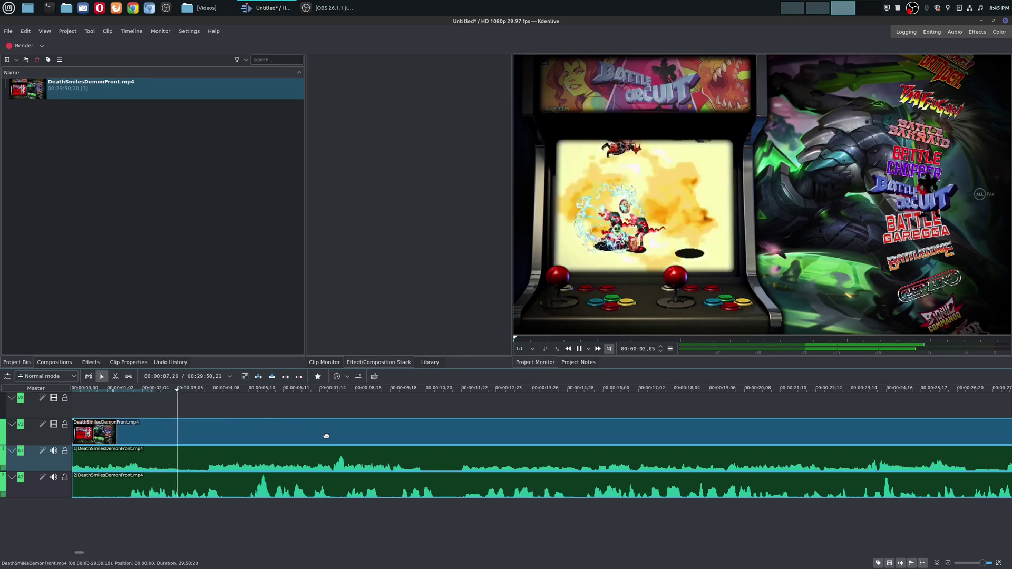
pyautogui.press('space')
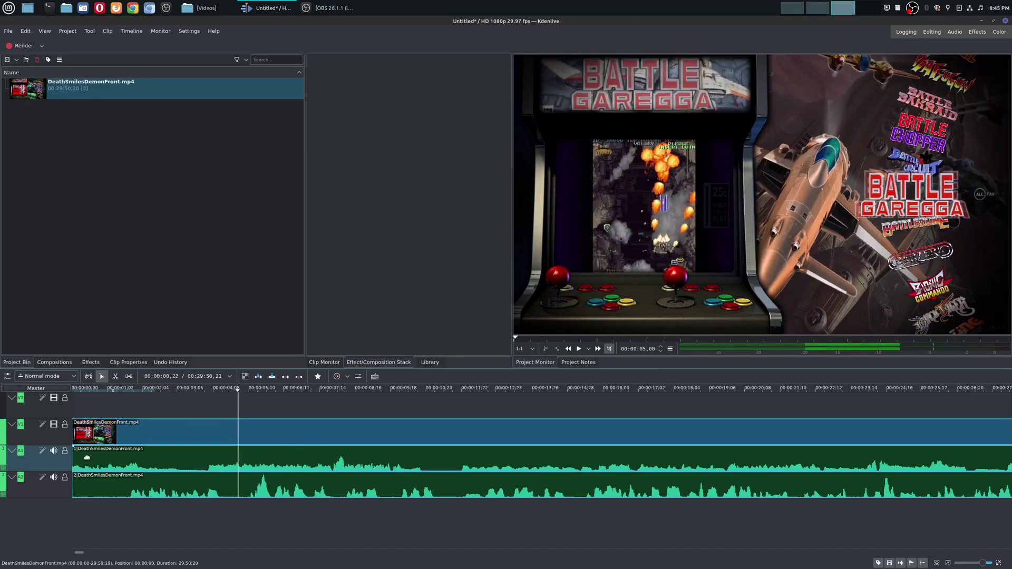
# Step: Mute audio track A2 and replay the timeline so only A1 is heard
pyautogui.click(53, 477)
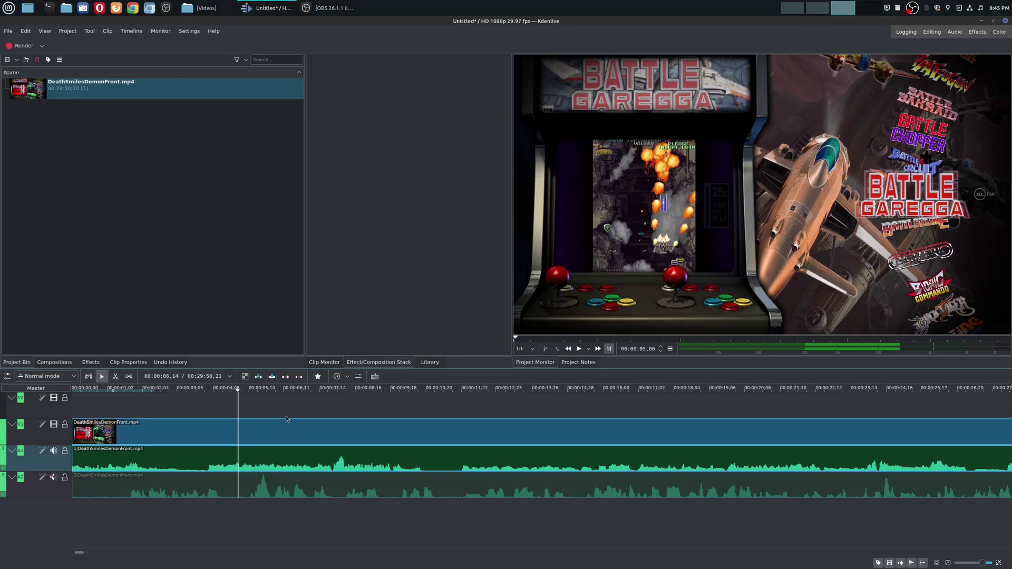
pyautogui.press('space')
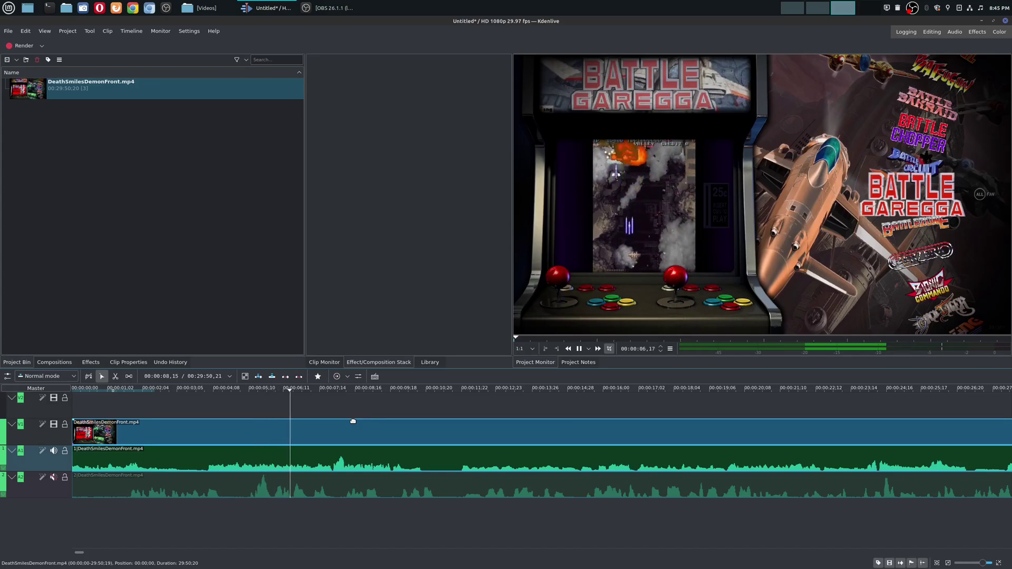
pyautogui.press('space')
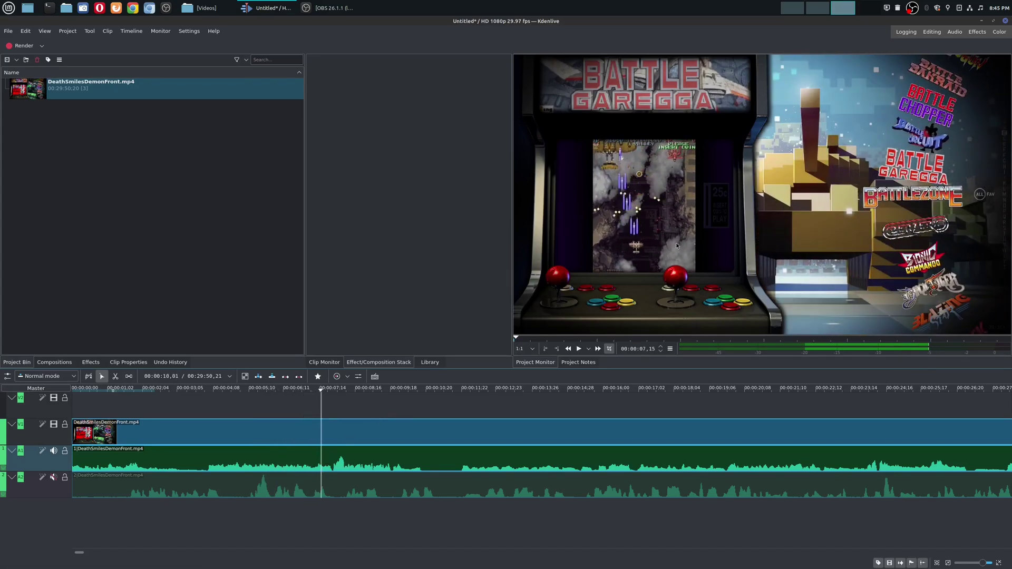
# Step: Play track A2 alone, then unmute A1 and minimise Kdenlive
pyautogui.click(53, 451)
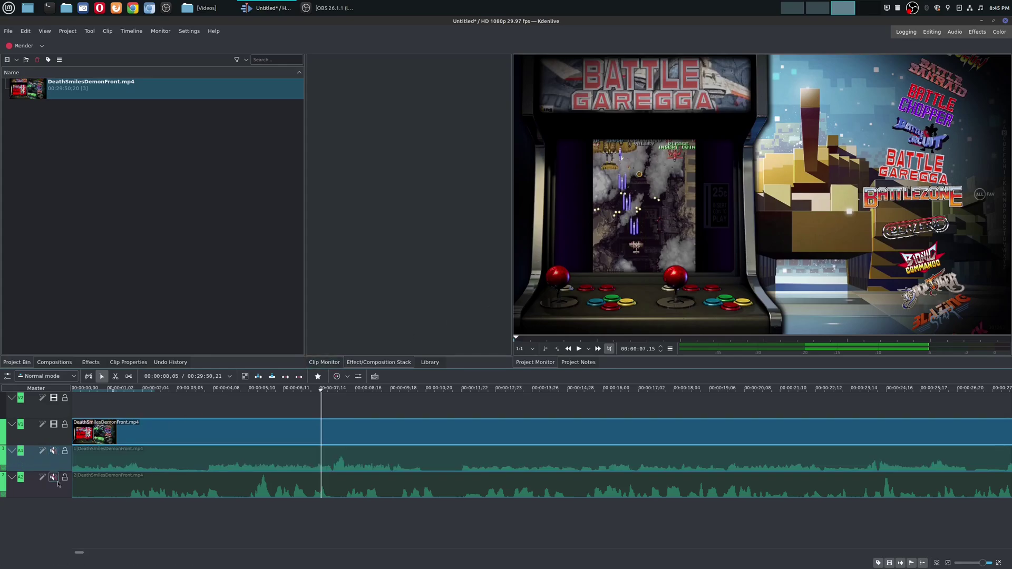
pyautogui.click(53, 477)
pyautogui.press('space')
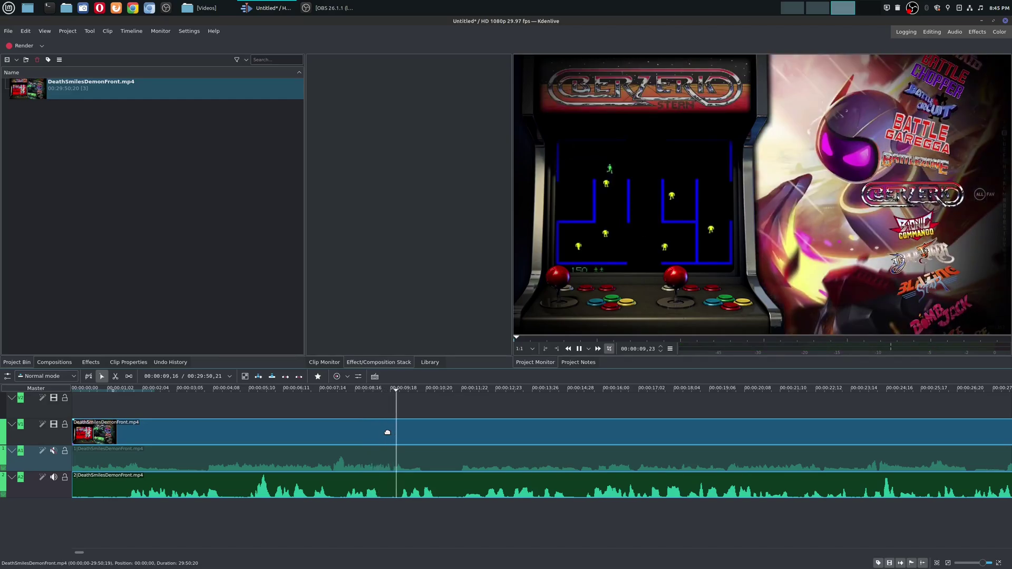
pyautogui.press('space')
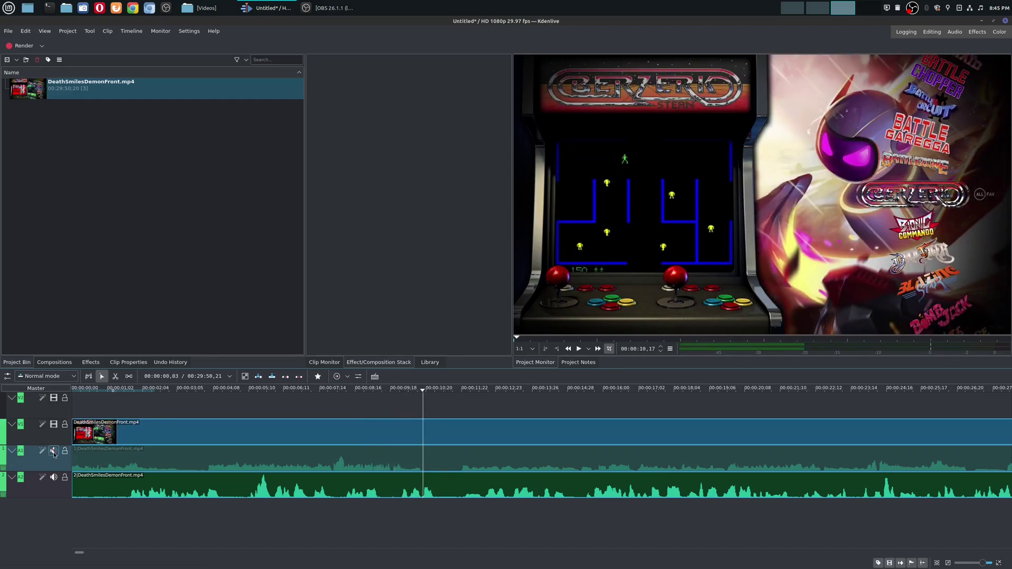
pyautogui.click(53, 451)
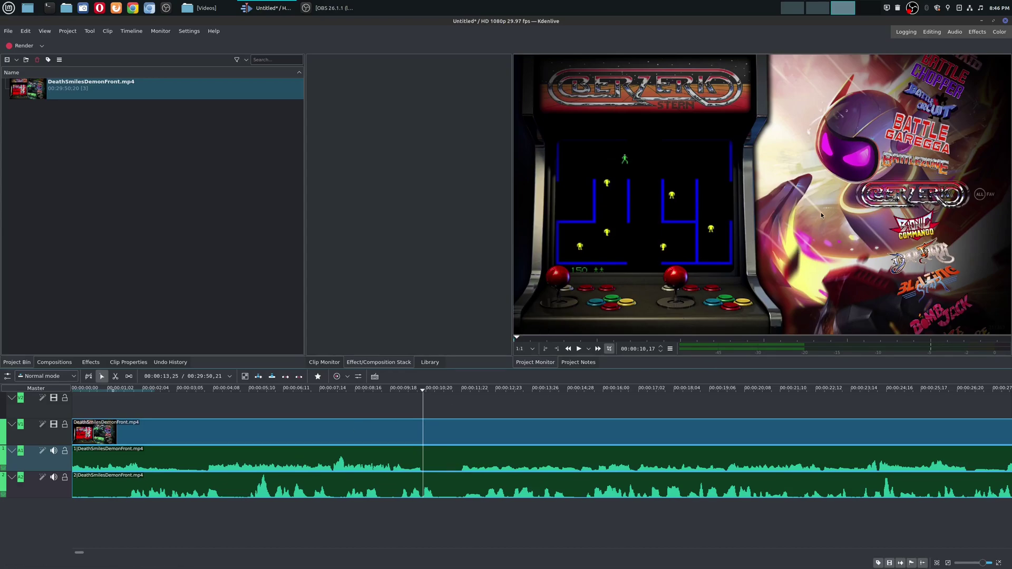
pyautogui.click(981, 21)
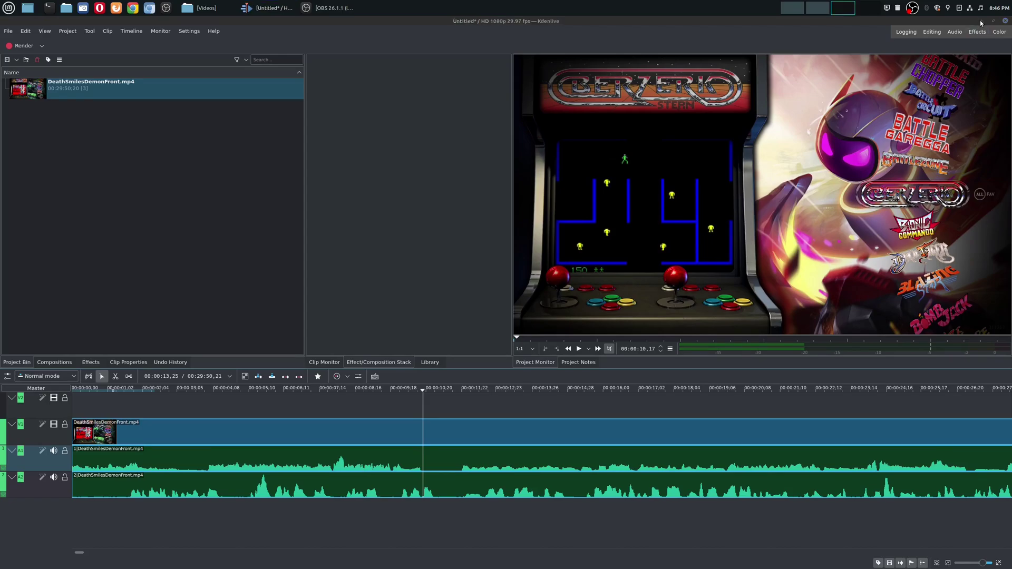
# Step: Open DeathSmilesDemonFront.mp4 from Nemo's Gameplay folder with VLC media player
pyautogui.click(202, 8)
pyautogui.click(384, 154)
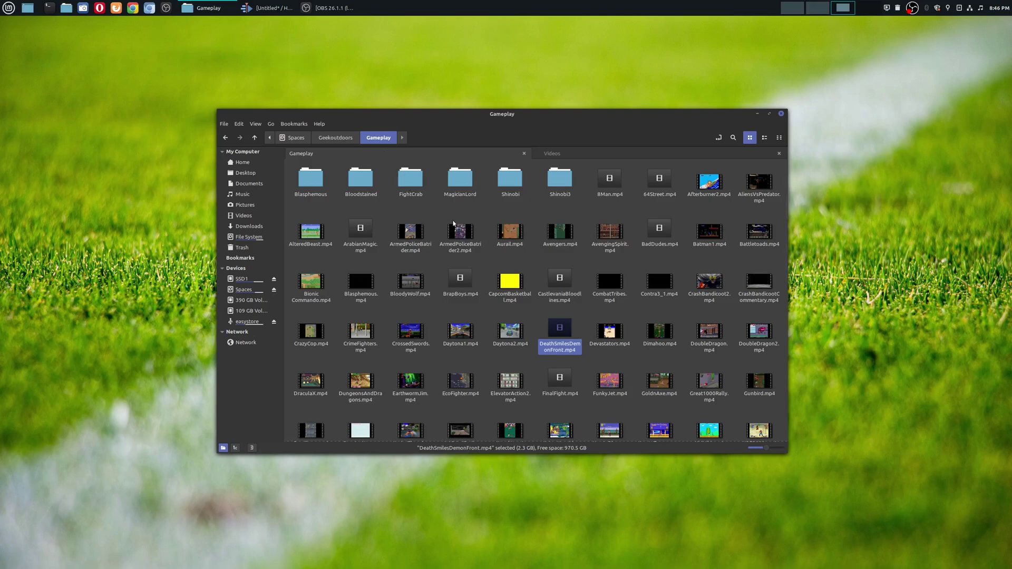
pyautogui.rightClick(562, 331)
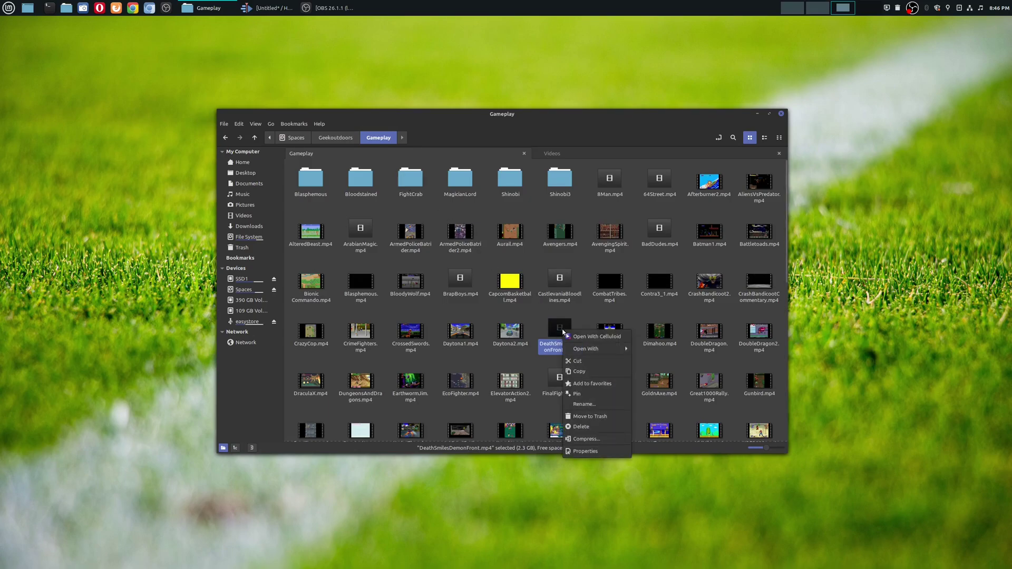
pyautogui.moveTo(601, 348)
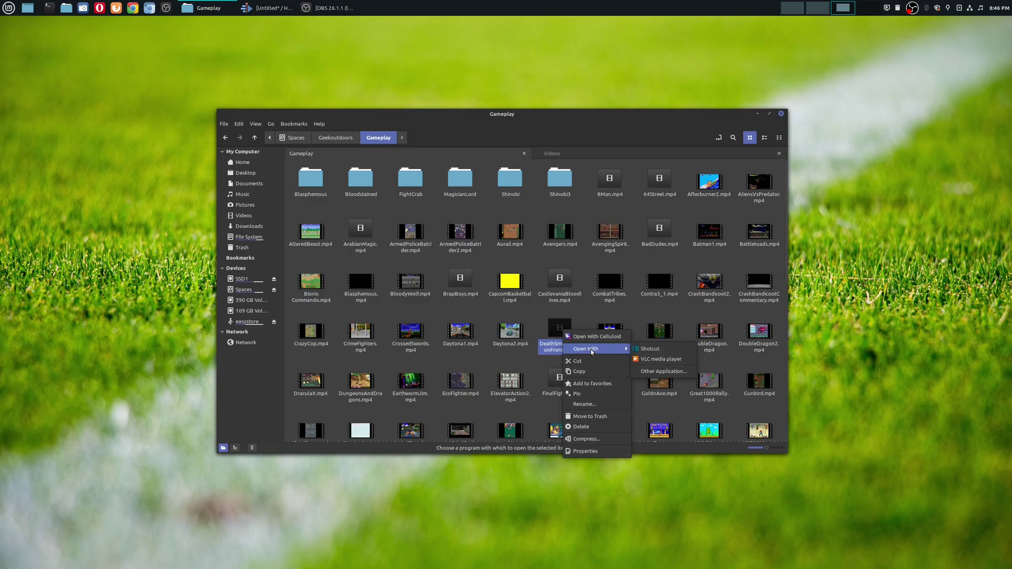
pyautogui.click(683, 360)
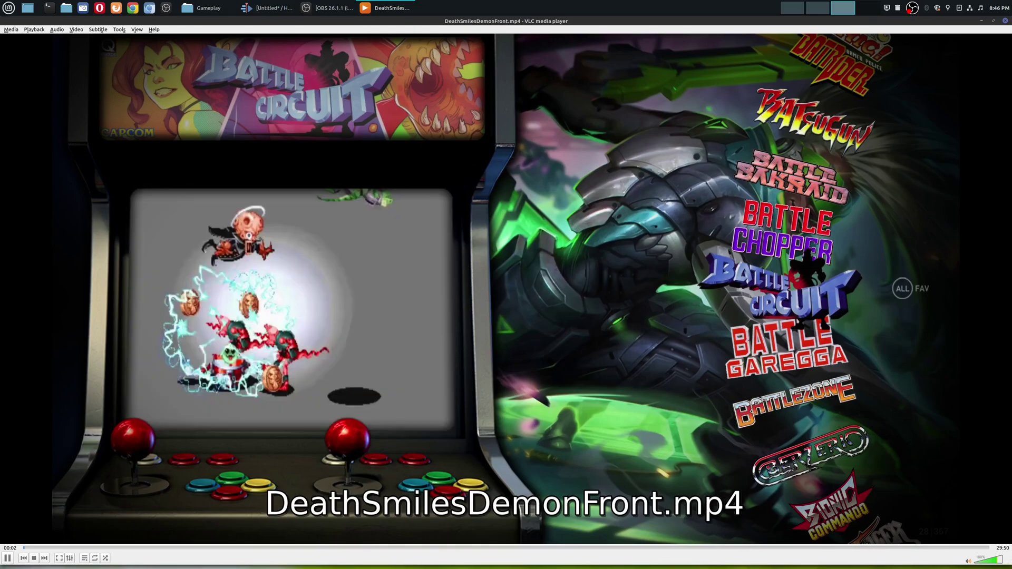
# Step: Pause DeathSmilesDemonFront.mp4 at 00:03 in VLC
pyautogui.press('space')
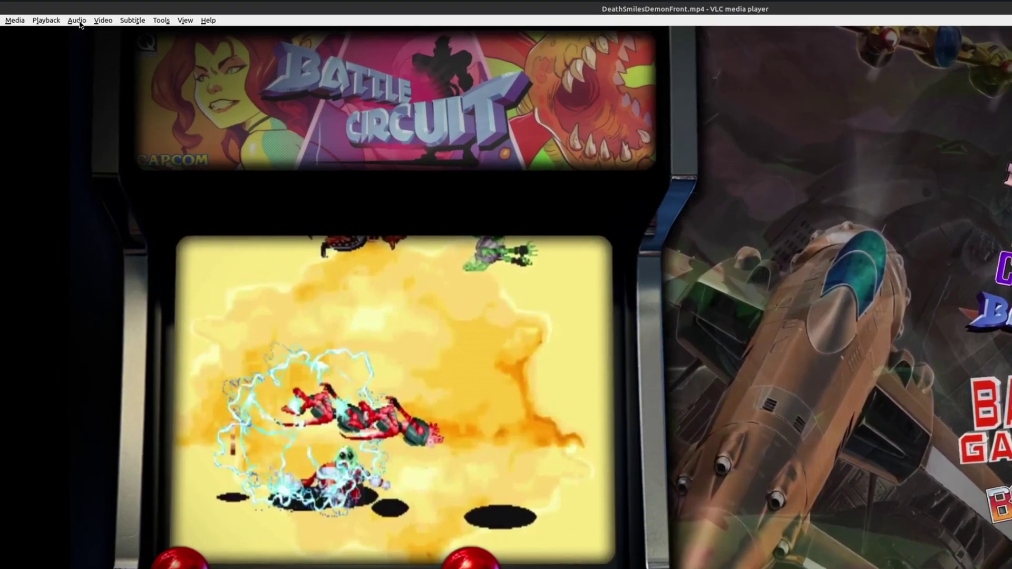
# Step: Set VLC's audio track to Microphone
pyautogui.click(79, 24)
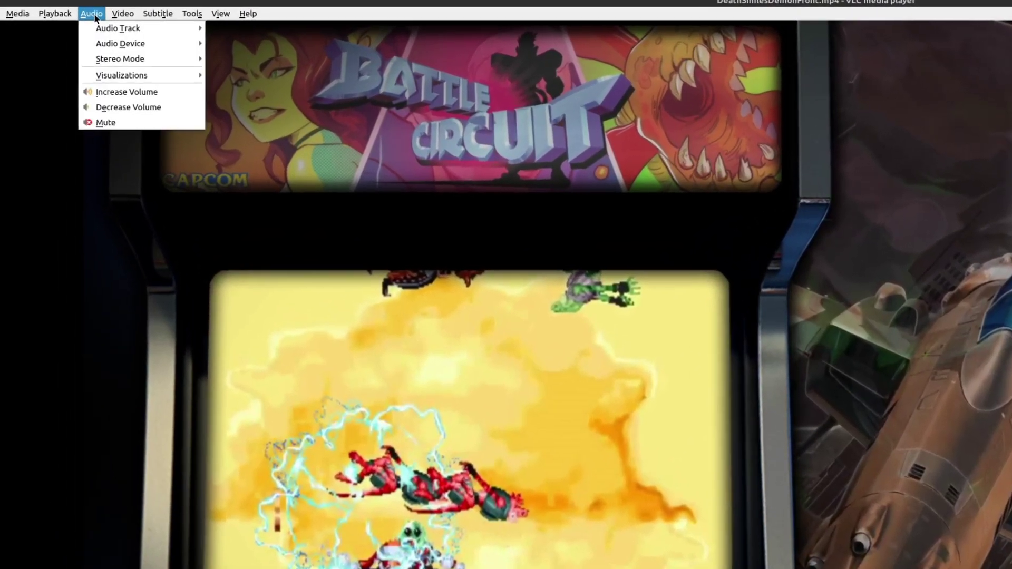
pyautogui.moveTo(91, 34)
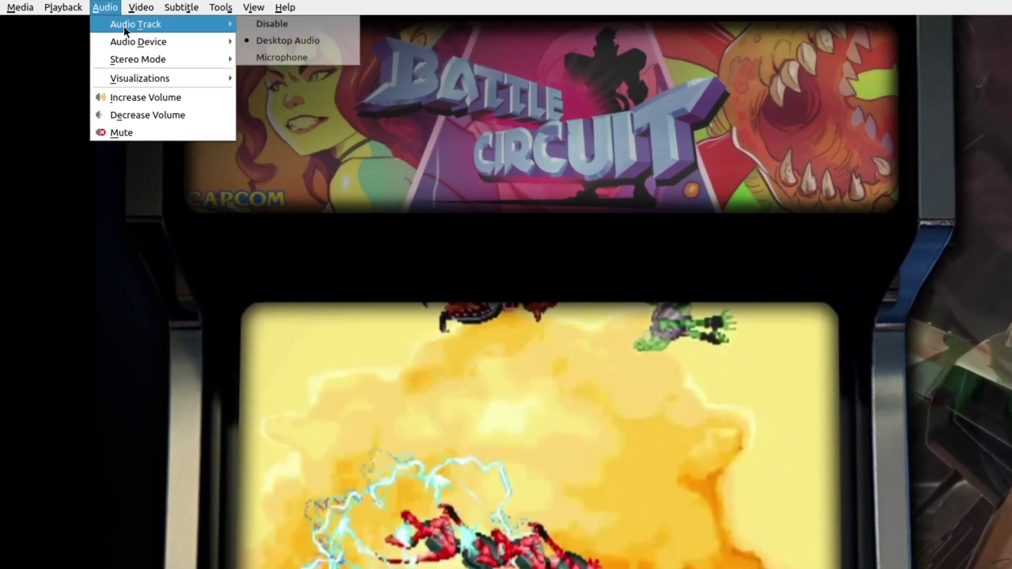
pyautogui.click(303, 60)
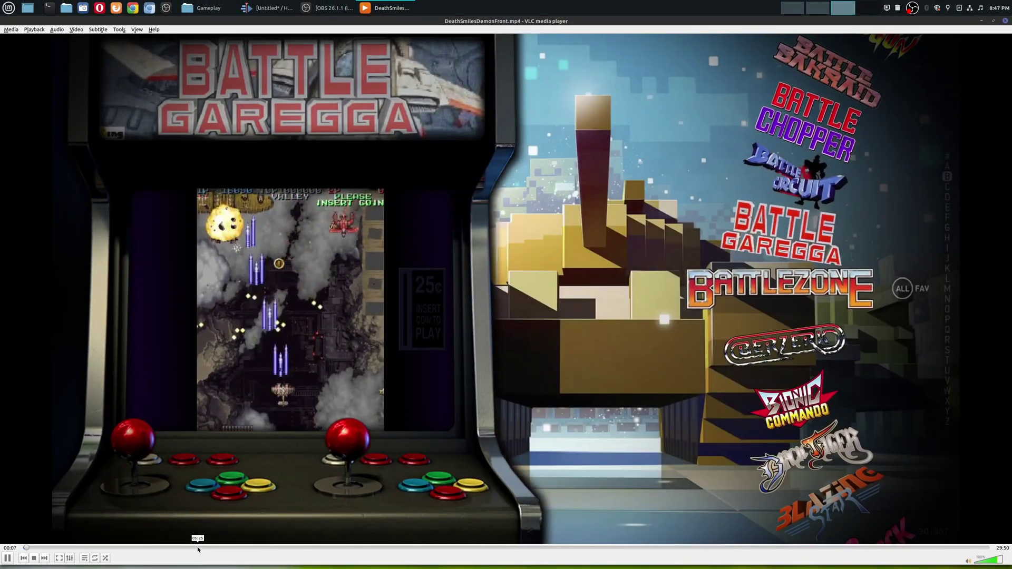
# Step: Seek to about 05:25, pausing briefly and resuming playback
pyautogui.click(198, 548)
pyautogui.press('space')
pyautogui.press('space')
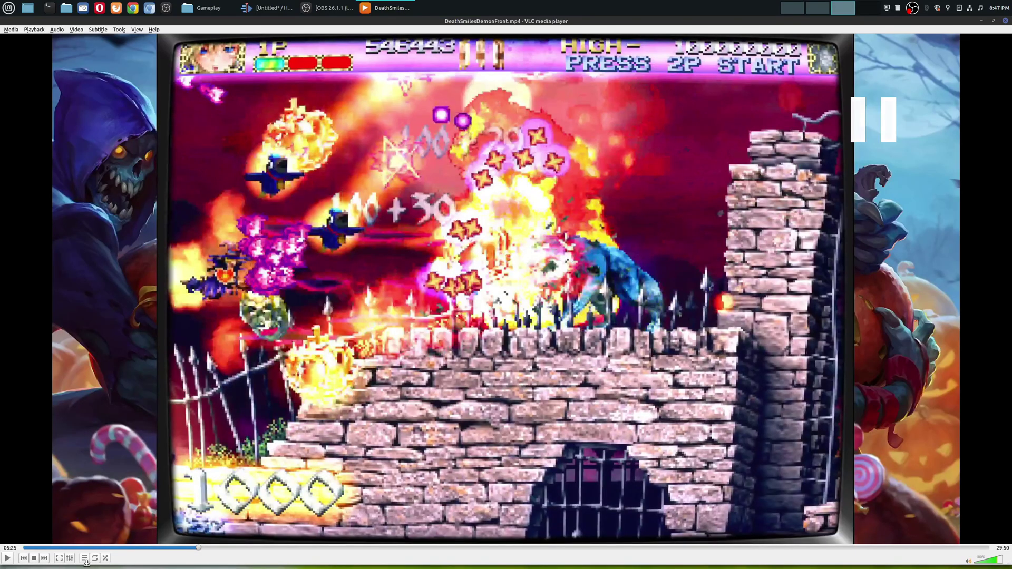
pyautogui.press('space')
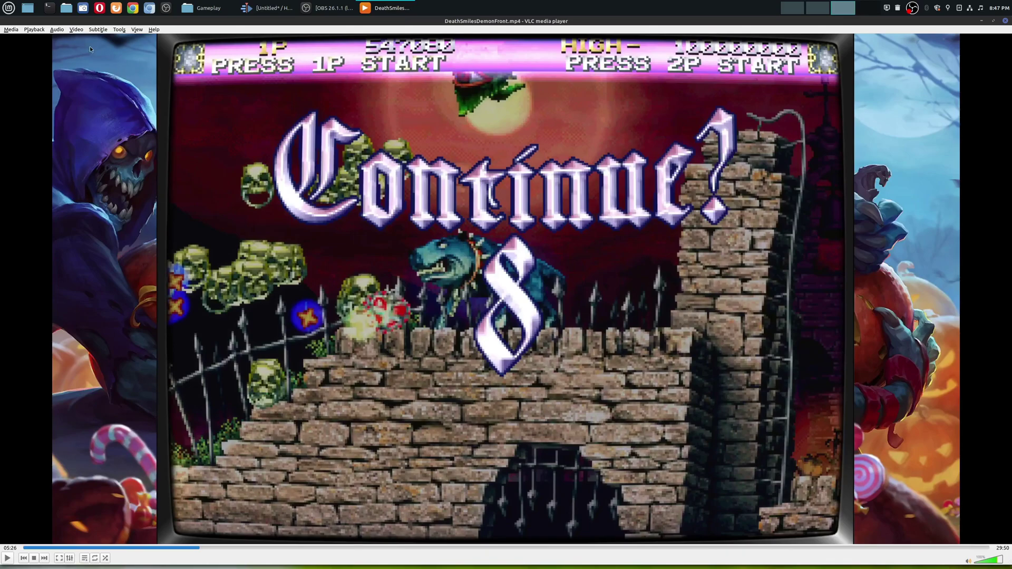
# Step: Verify Microphone is still the checked audio track in VLC
pyautogui.click(57, 30)
pyautogui.moveTo(79, 37)
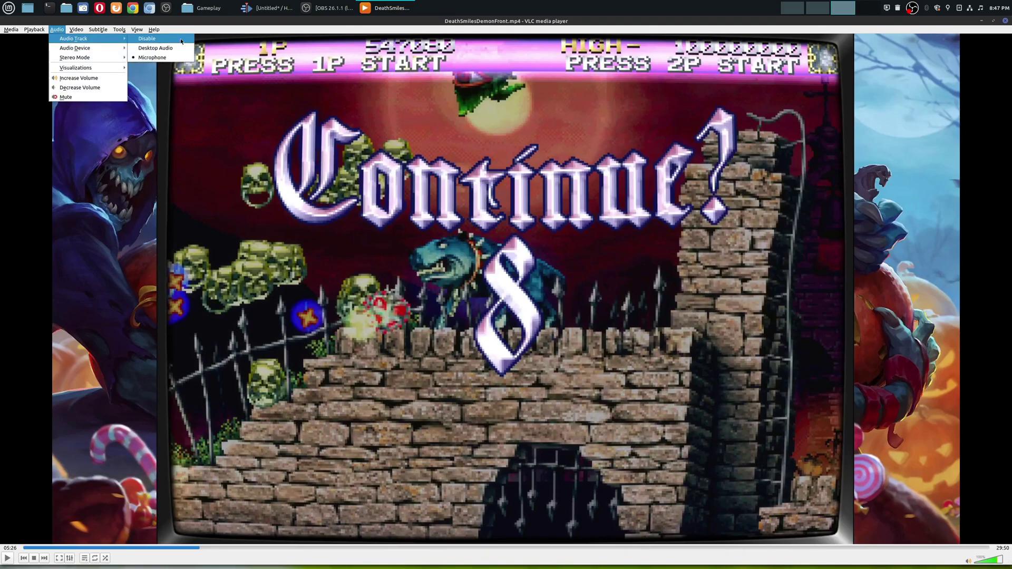
pyautogui.click(158, 46)
# Step: Play a few more seconds and pause the video at 05:29
pyautogui.press('space')
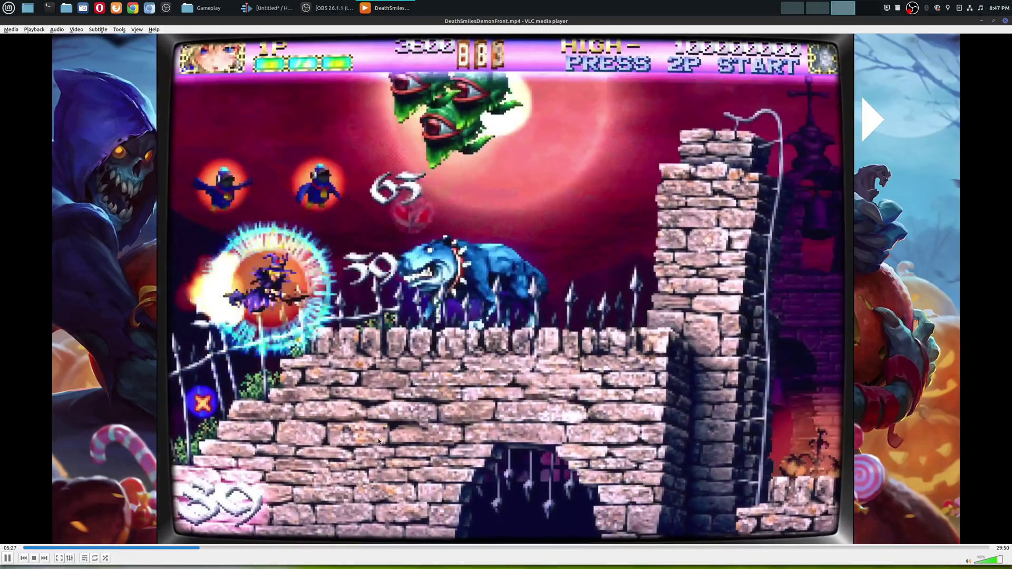
pyautogui.press('space')
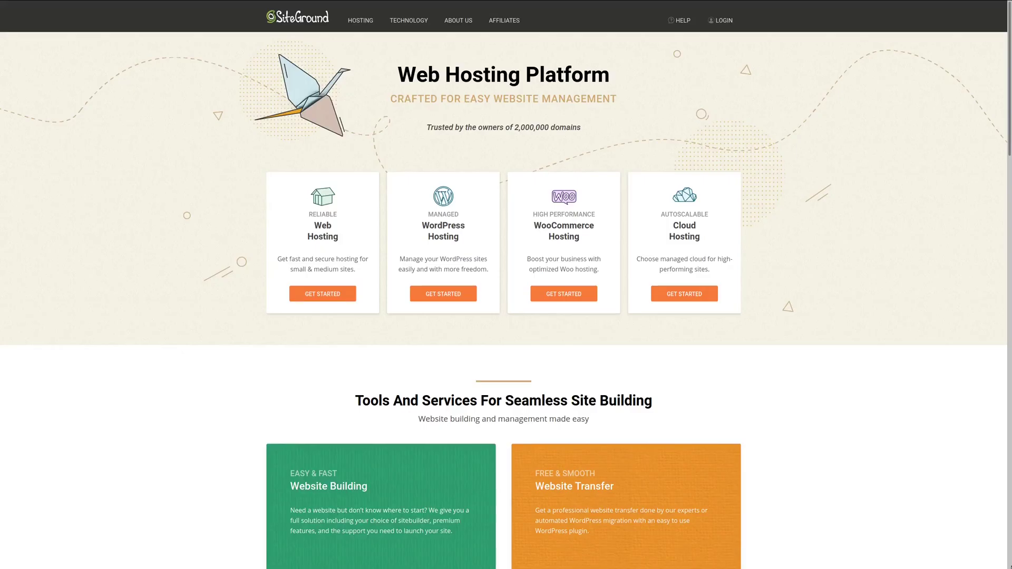
pyautogui.scroll(-1, 503, 285)
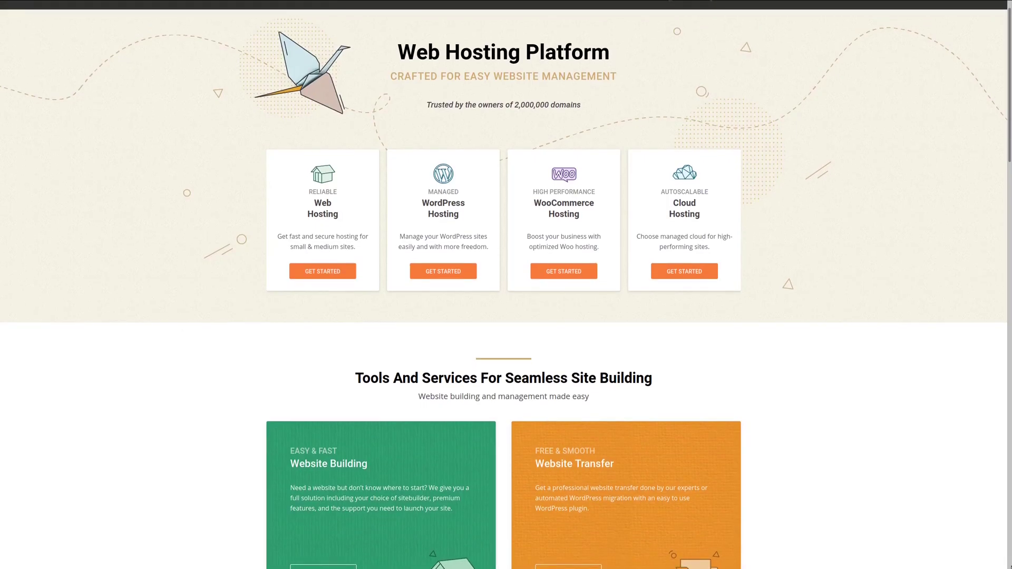
# Step: Scroll the SiteGround page down past hosting cards to Tools And Services and client interfaces
pyautogui.scroll(-1, 506, 285)
pyautogui.scroll(-2, 503, 285)
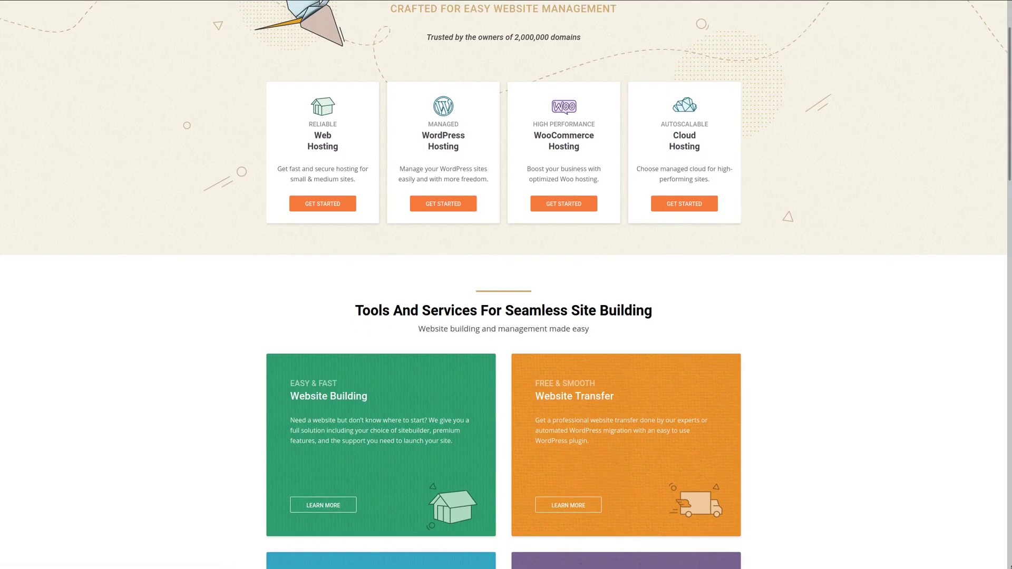
pyautogui.scroll(-3, 503, 284)
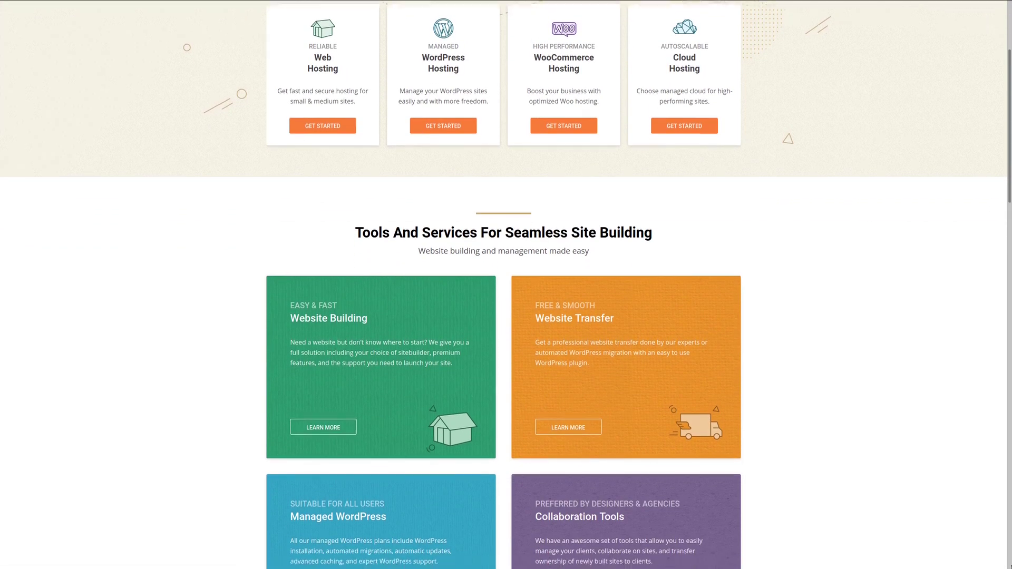
pyautogui.scroll(-3, 503, 285)
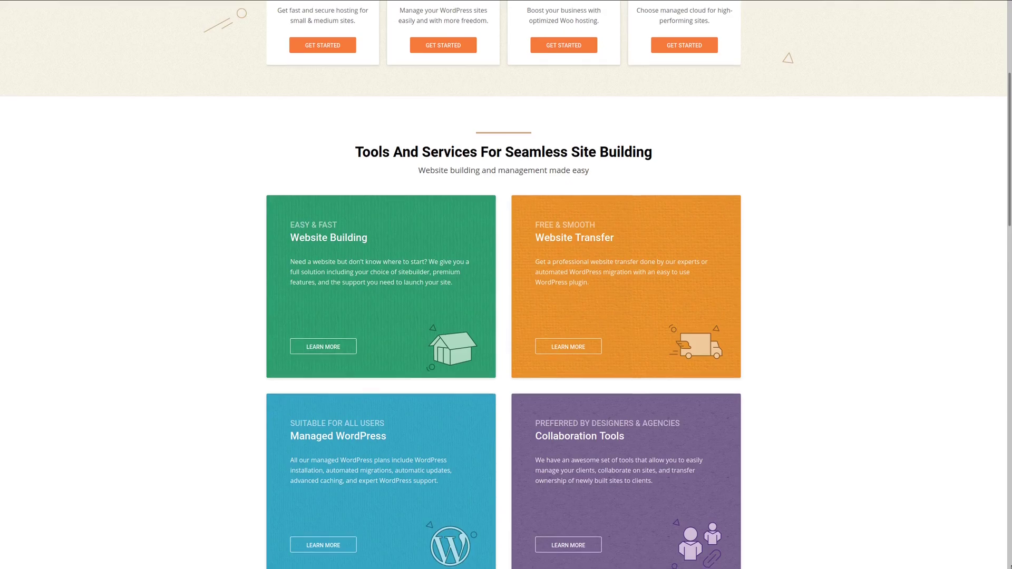
pyautogui.scroll(-1, 503, 285)
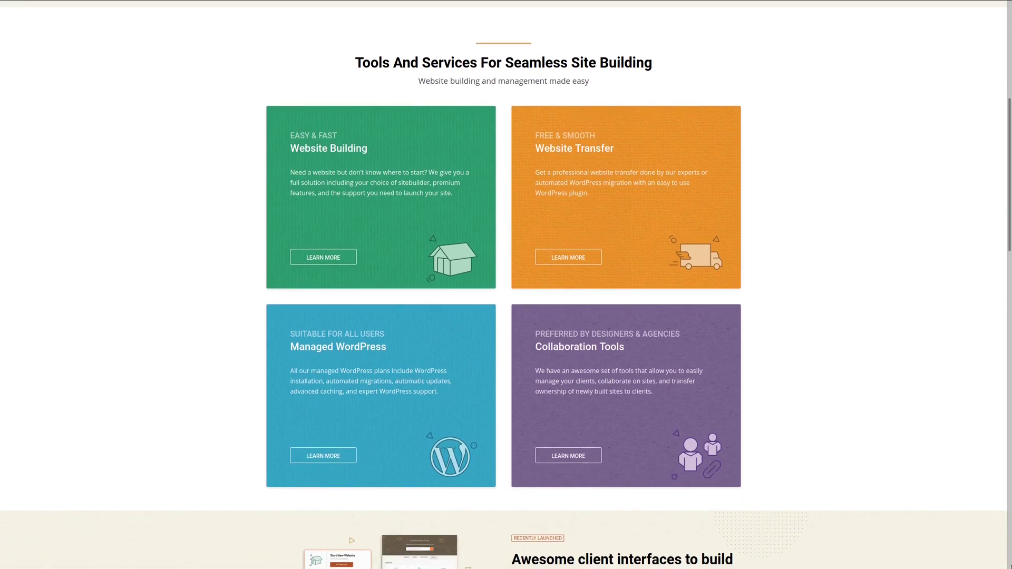
pyautogui.scroll(-3, 504, 284)
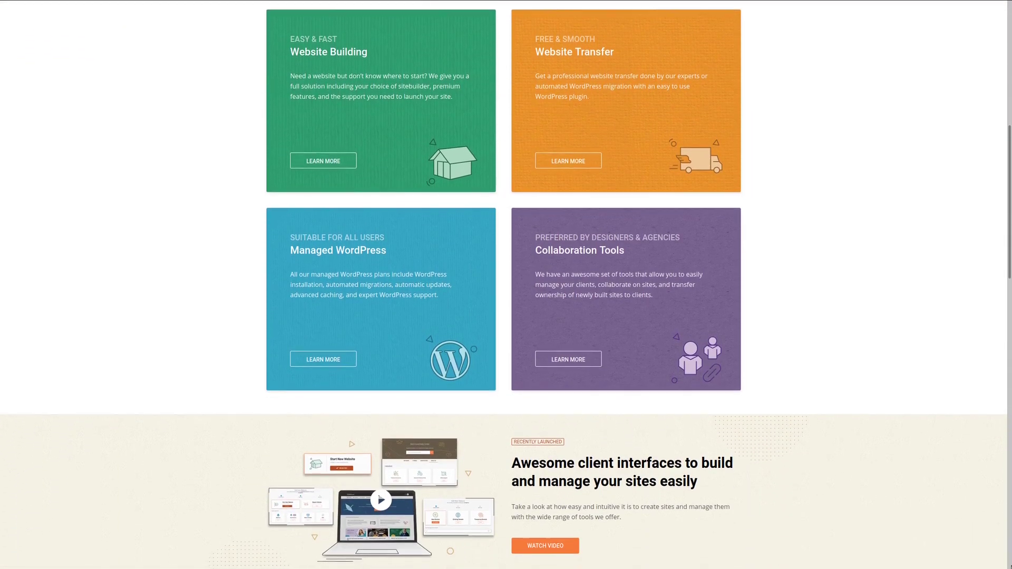
pyautogui.scroll(-1, 504, 284)
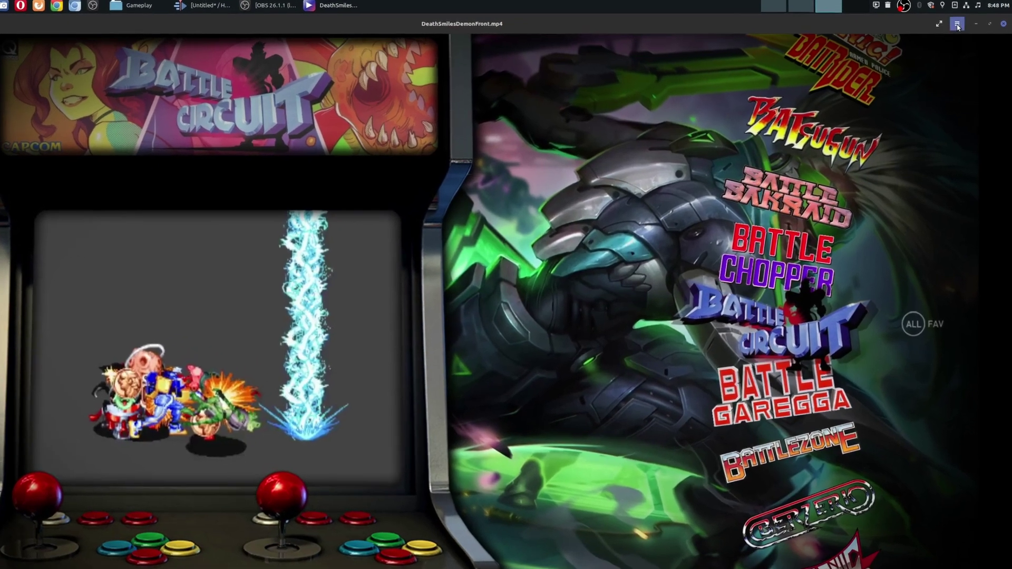
# Step: Pick the second 'Unknown' audio track from Celluloid's main menu
pyautogui.click(962, 25)
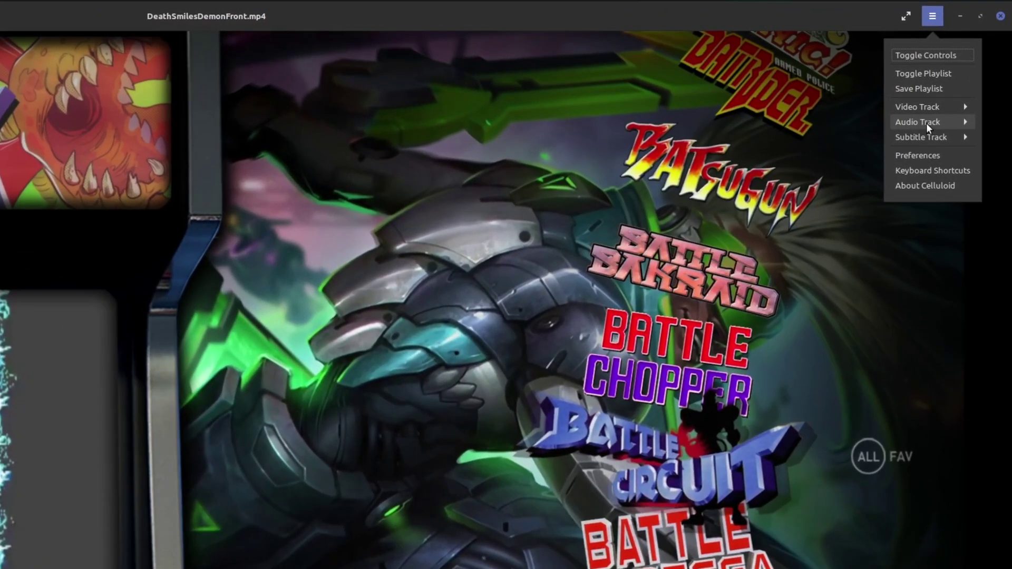
pyautogui.click(938, 111)
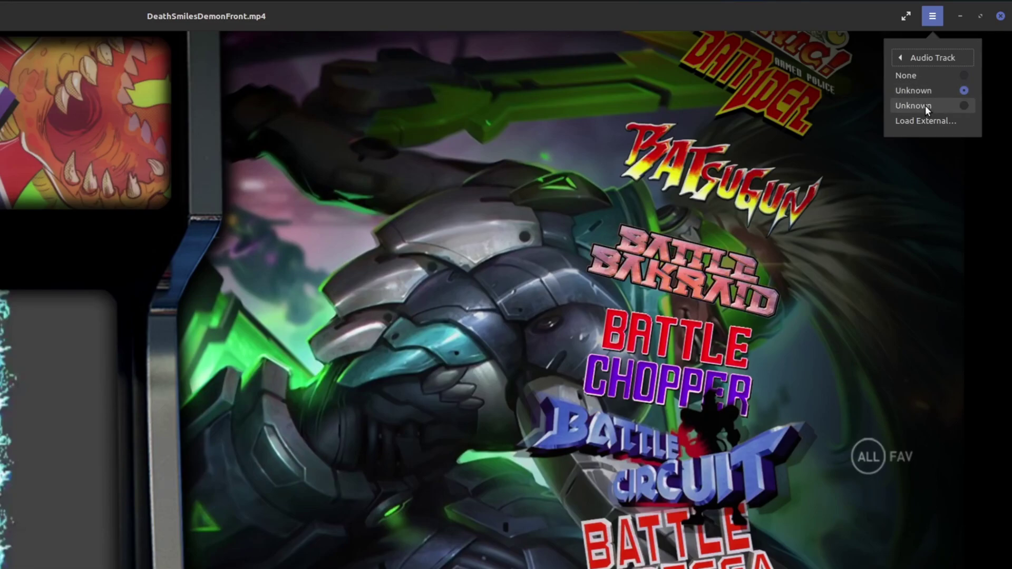
pyautogui.click(966, 105)
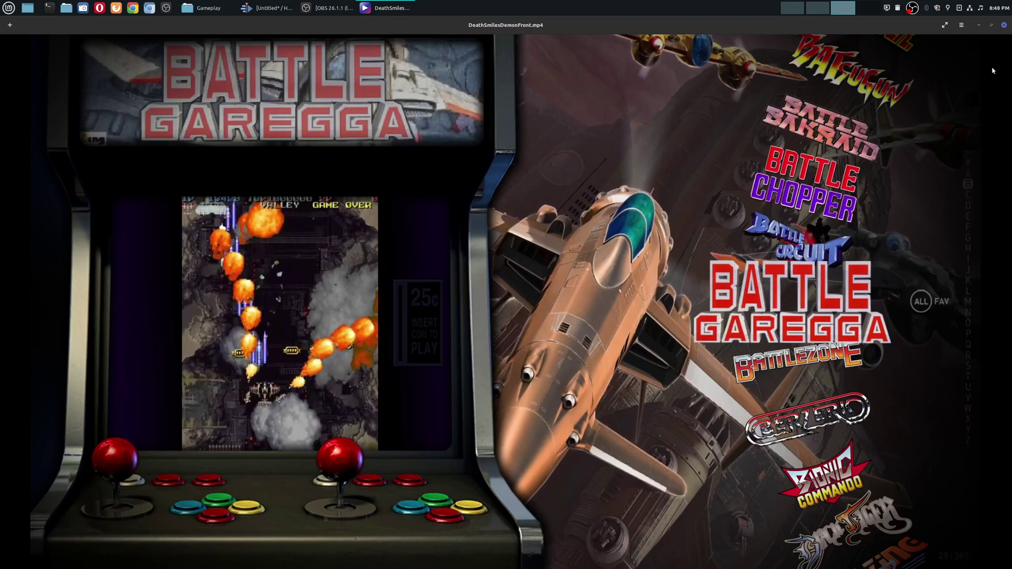
# Step: Minimize Celluloid and the Gameplay folder window, then restore the Kdenlive Untitled project
pyautogui.click(979, 25)
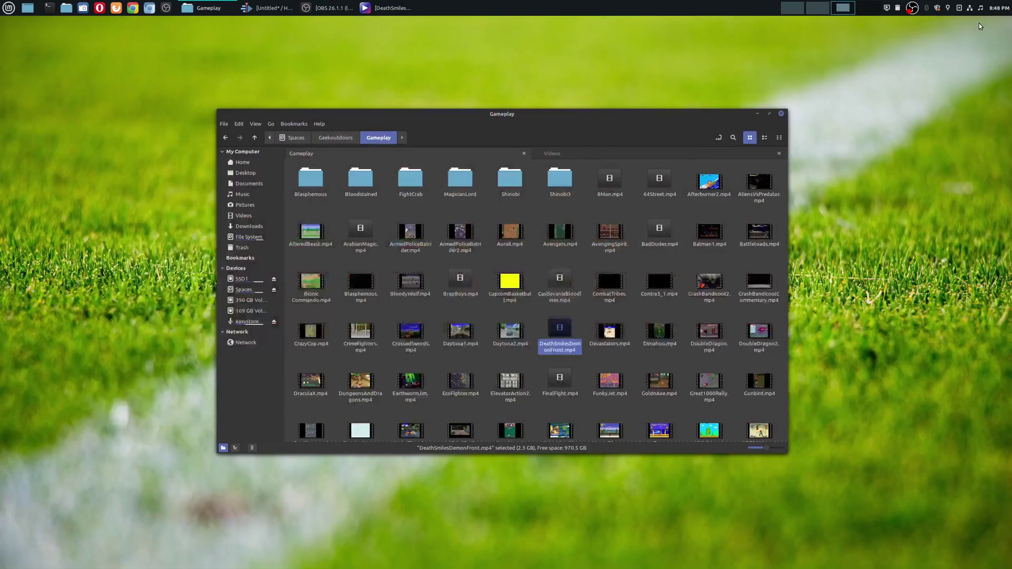
pyautogui.click(759, 113)
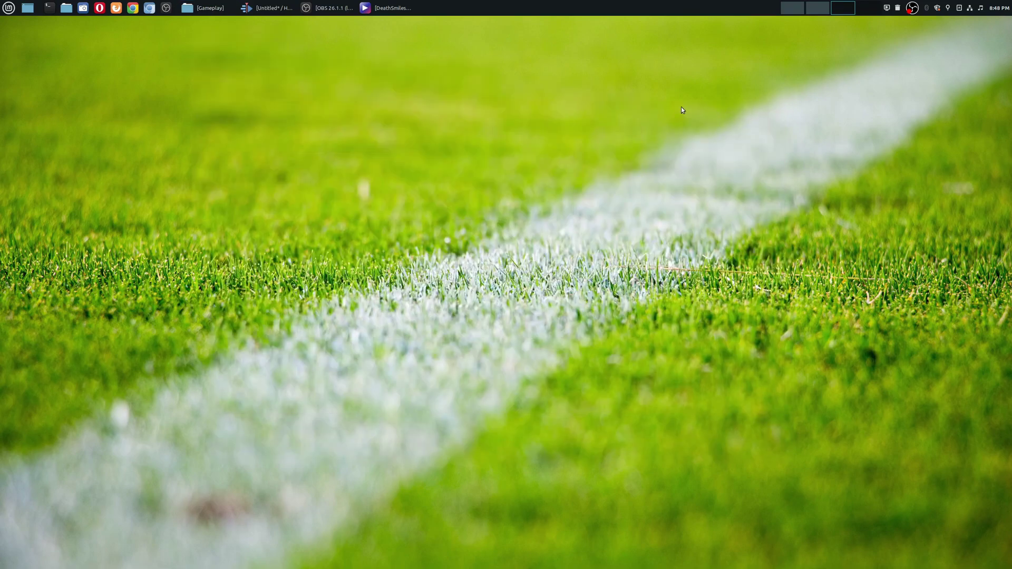
pyautogui.click(253, 8)
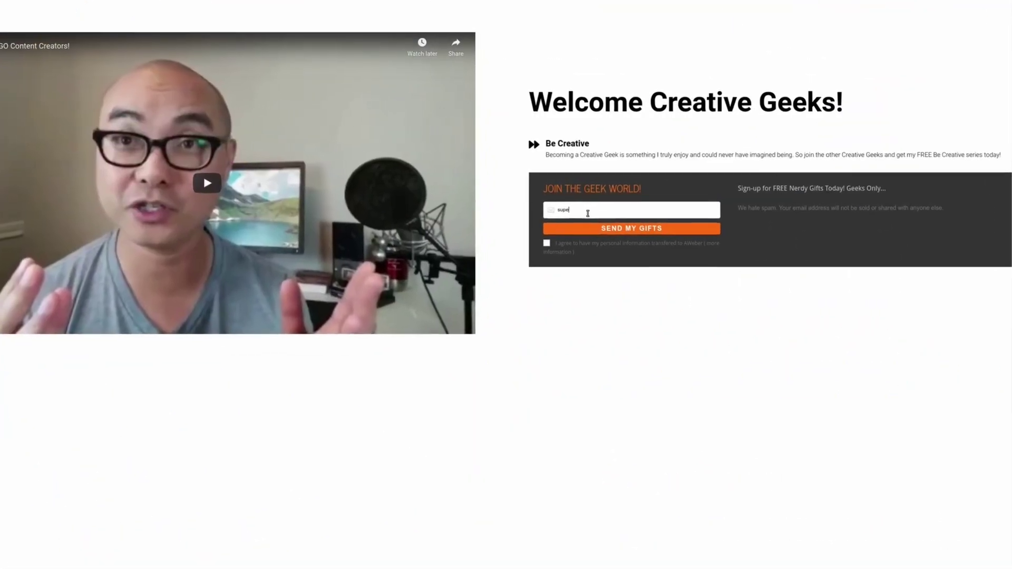
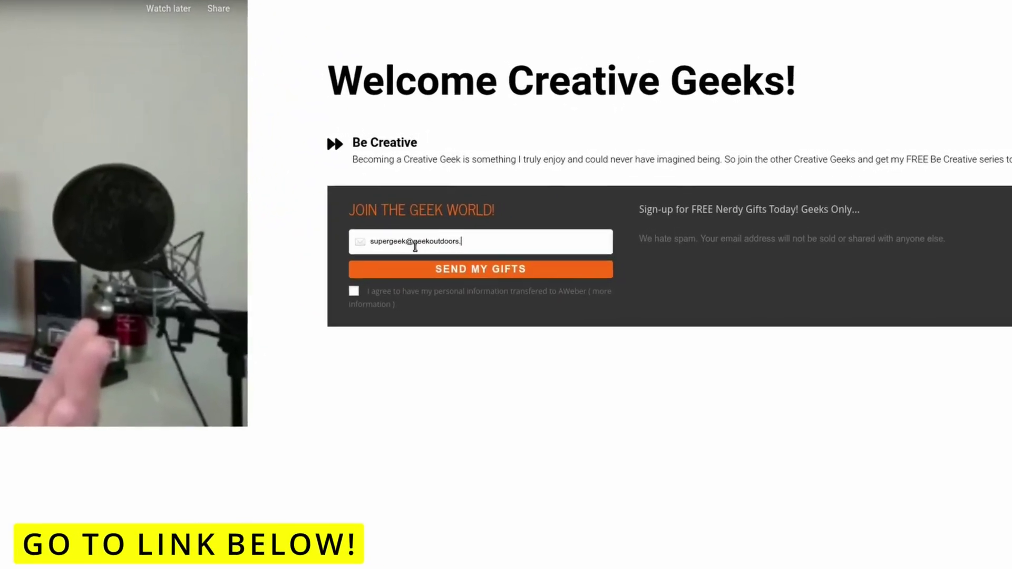